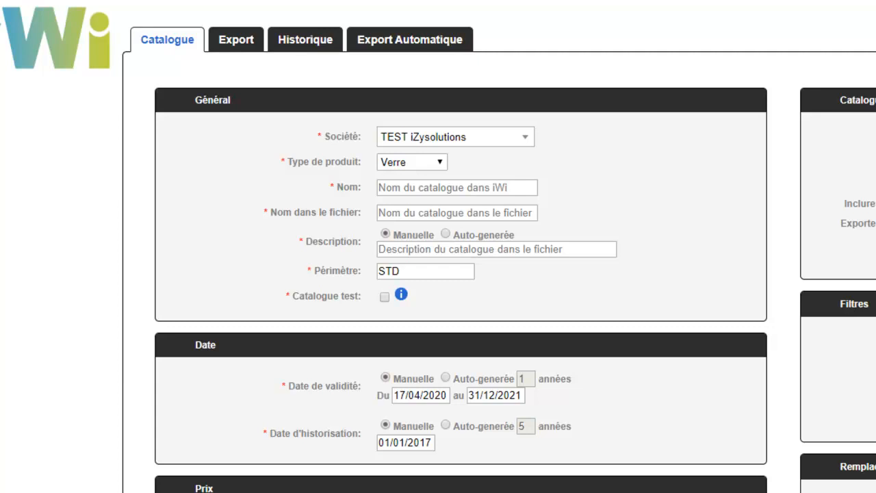
# Step: Select TEST iZysolutions as the catalogue's company and Verre as its product type
pyautogui.click(456, 137)
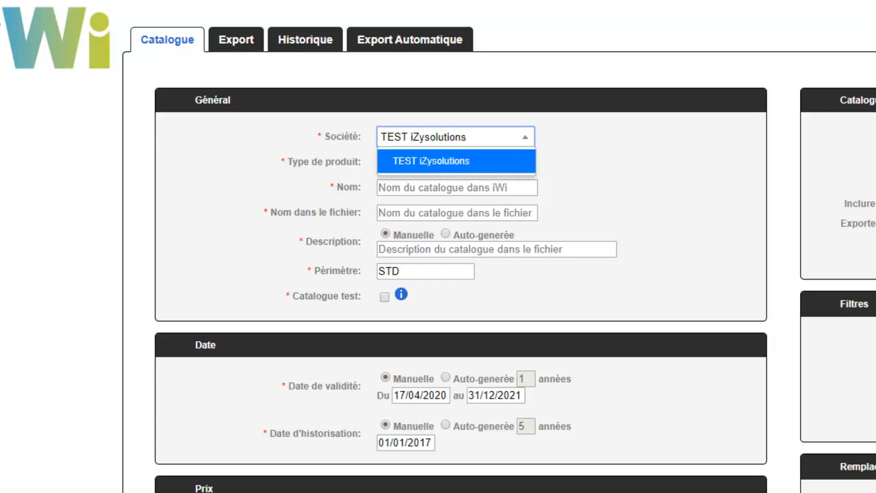
pyautogui.click(431, 160)
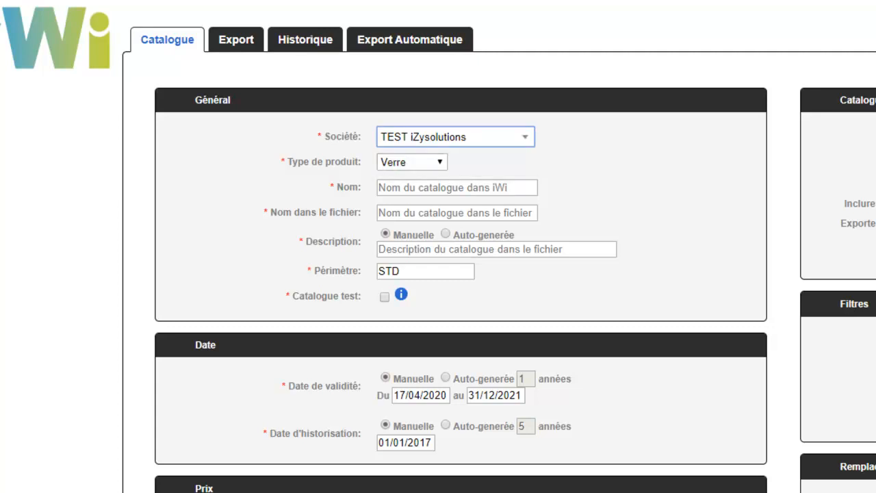
pyautogui.click(412, 162)
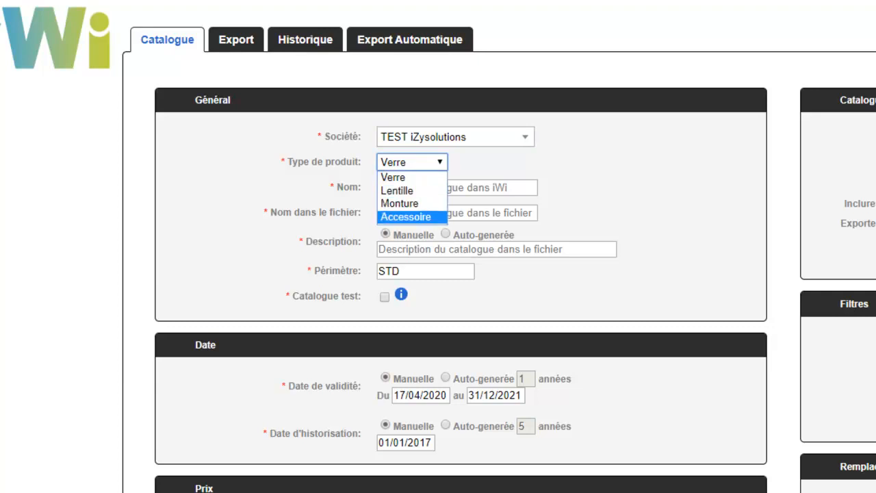
pyautogui.click(412, 178)
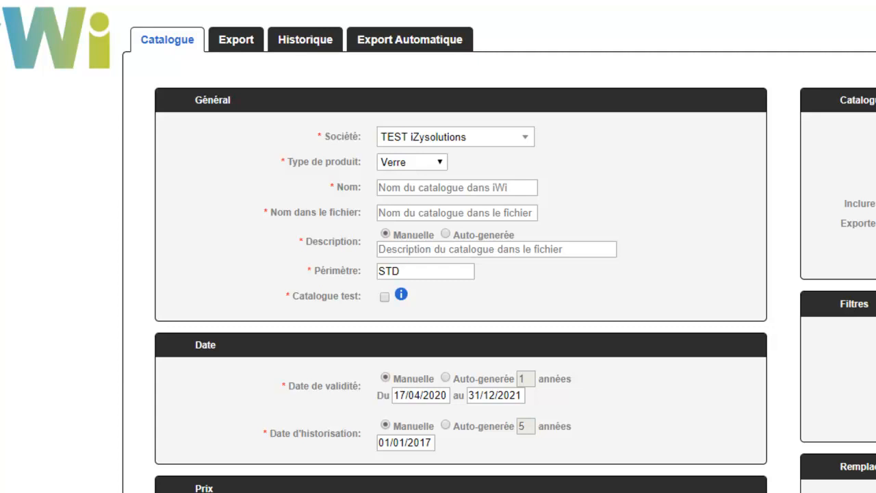
# Step: Name the catalogue "test izysolutions std avril 2020", with the same name in the file
pyautogui.click(456, 188)
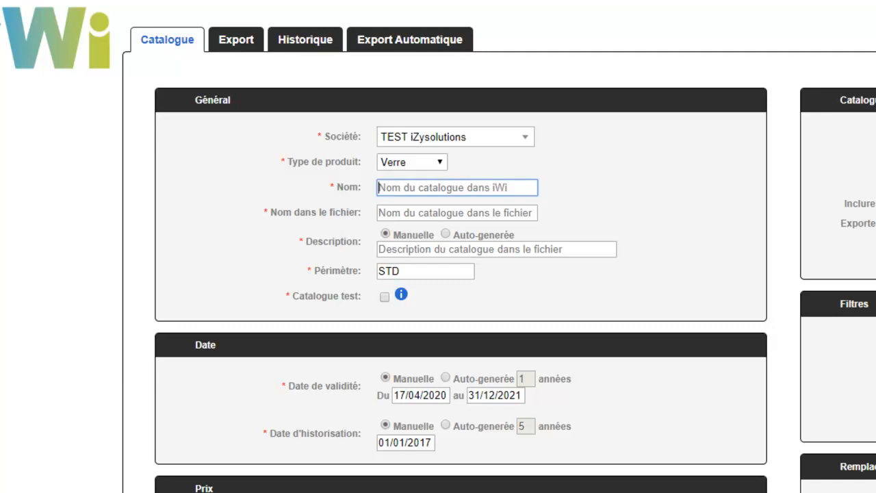
pyautogui.write('test izysolutions std avril 2020')
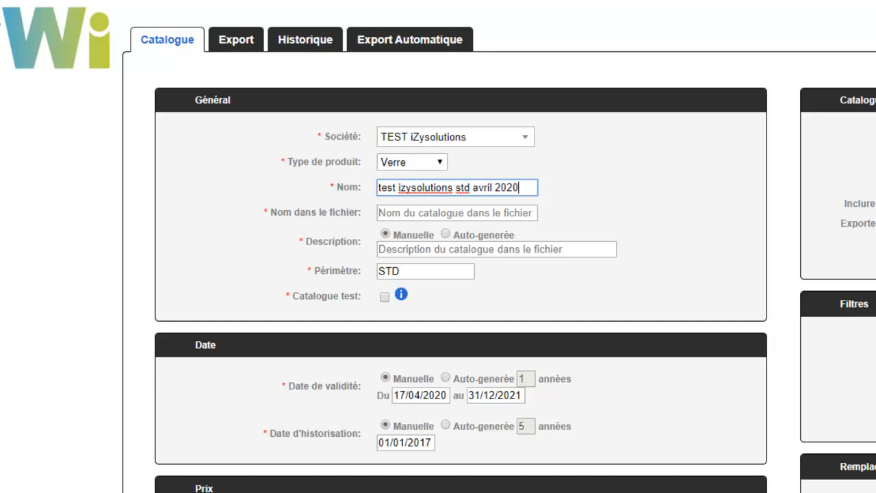
pyautogui.press('Tab')
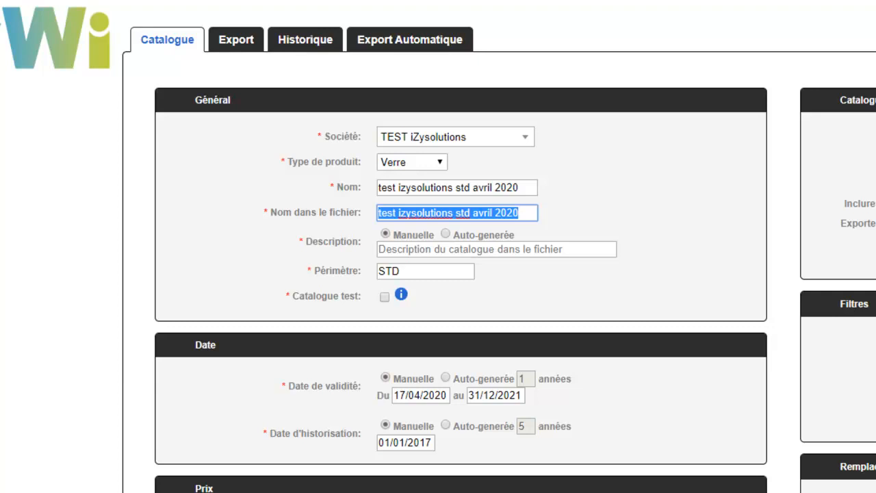
pyautogui.click(520, 187)
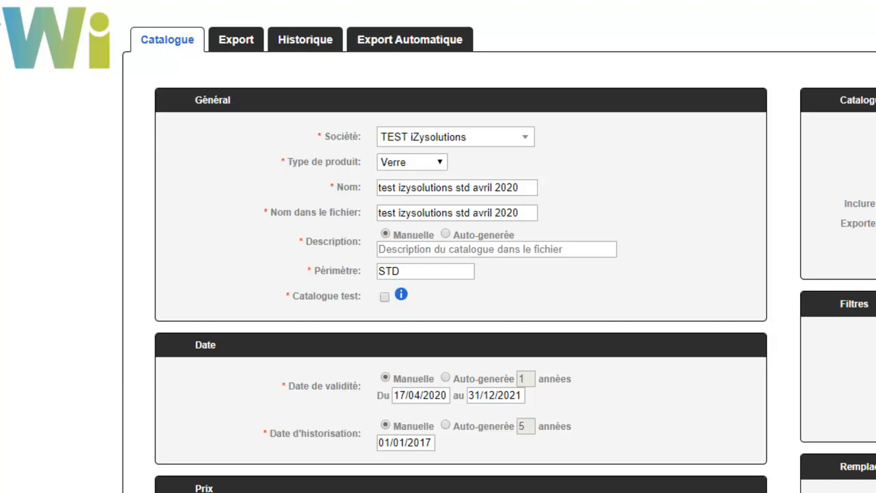
# Step: Set the price rounding type to Arrondi inférieur
pyautogui.scroll(-3, 459, 274)
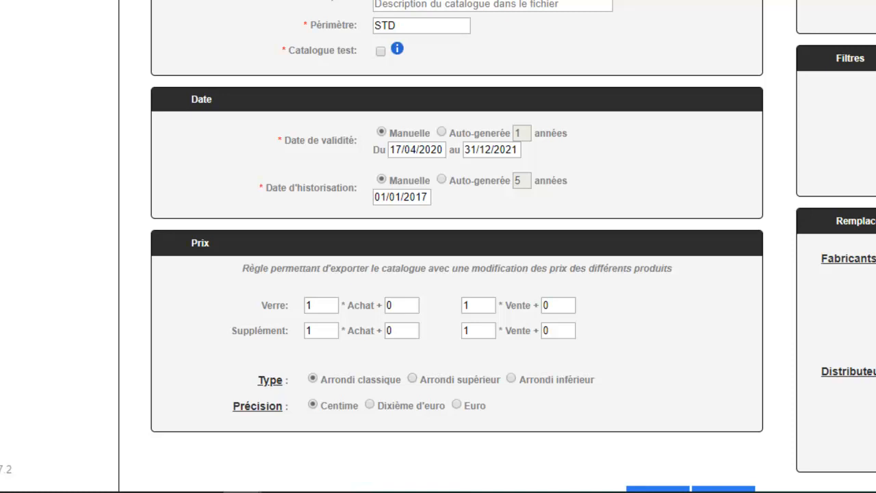
pyautogui.click(412, 379)
pyautogui.click(511, 378)
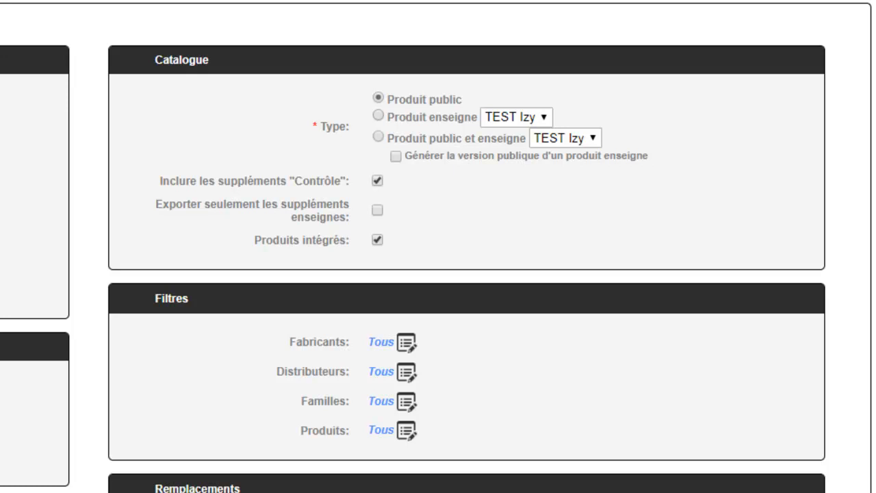
# Step: Set the catalogue type to Produit public et enseigne with TEST Izy as the brand
pyautogui.click(378, 116)
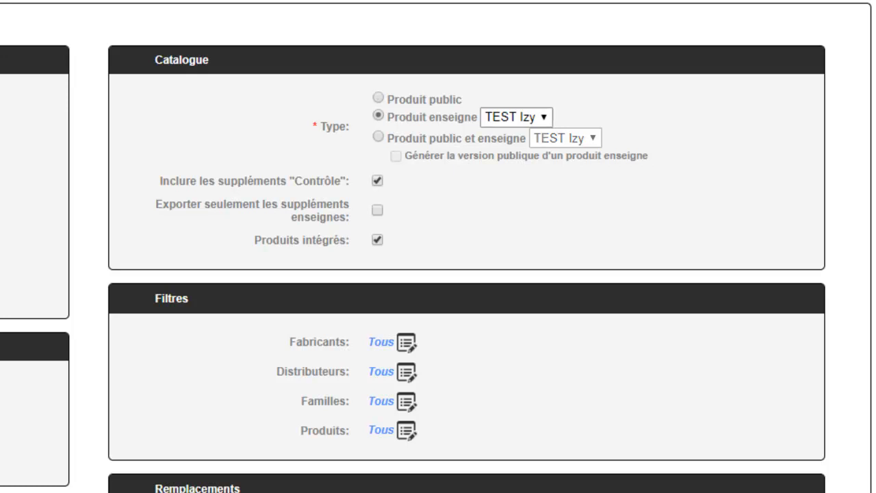
pyautogui.click(528, 117)
pyautogui.click(527, 117)
pyautogui.click(378, 137)
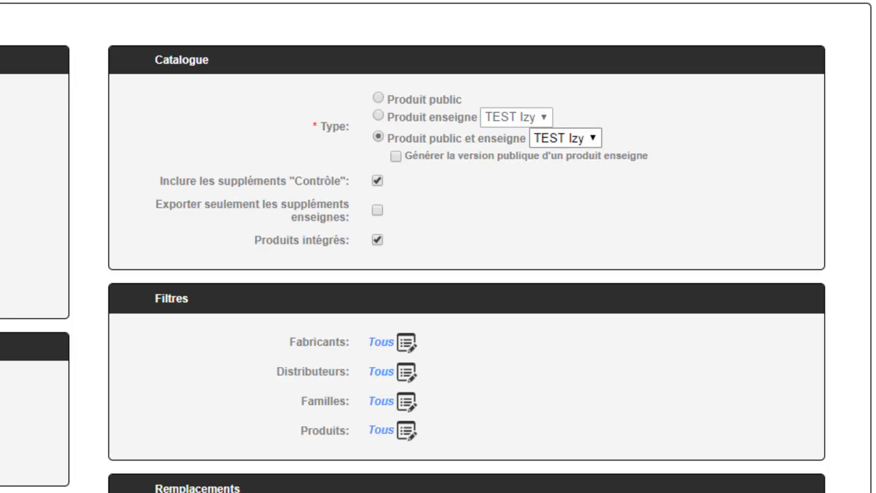
pyautogui.click(566, 139)
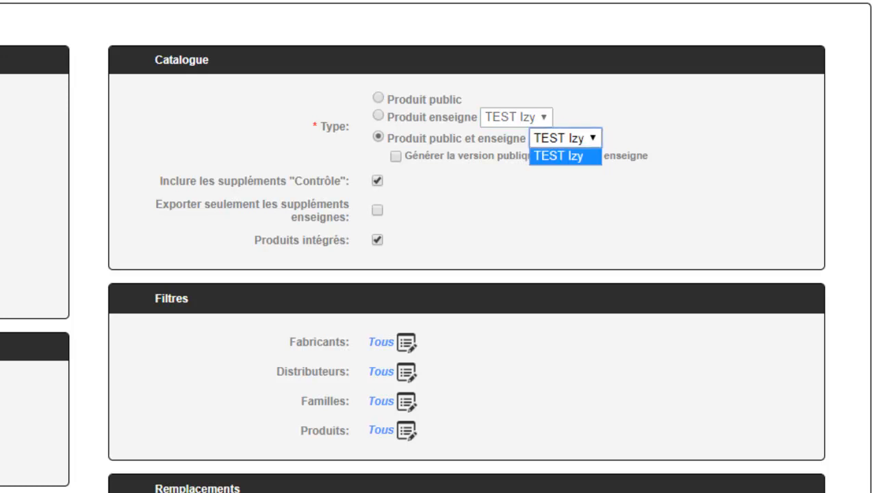
pyautogui.click(566, 156)
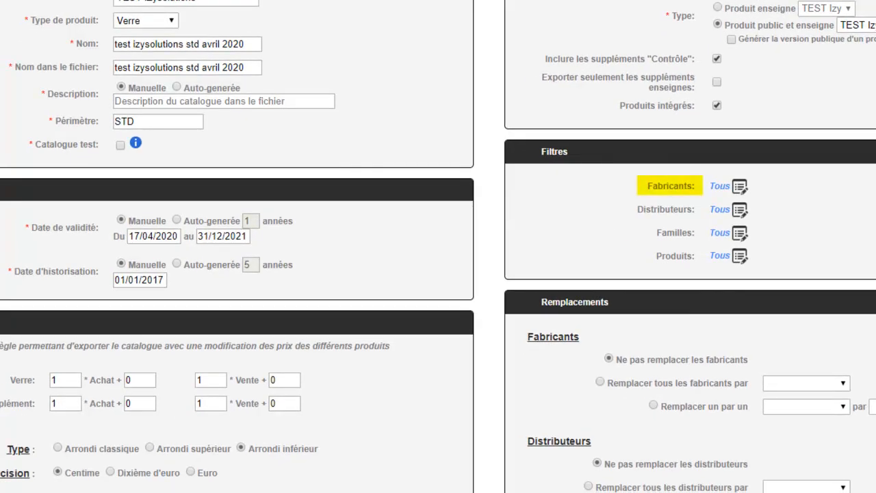
# Step: Restrict the Fabricants filter to products linked to IZY - iZYSOLUTIONS, and remove that manufacturer from the selection again
pyautogui.click(741, 186)
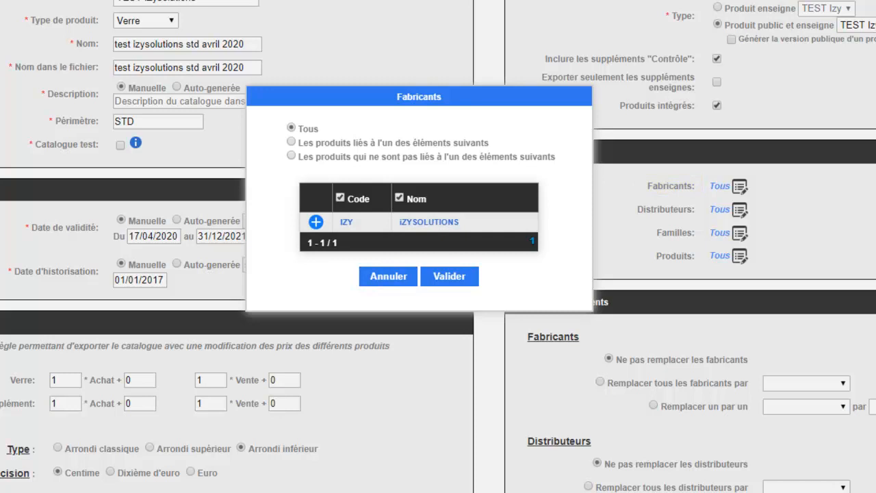
pyautogui.click(291, 142)
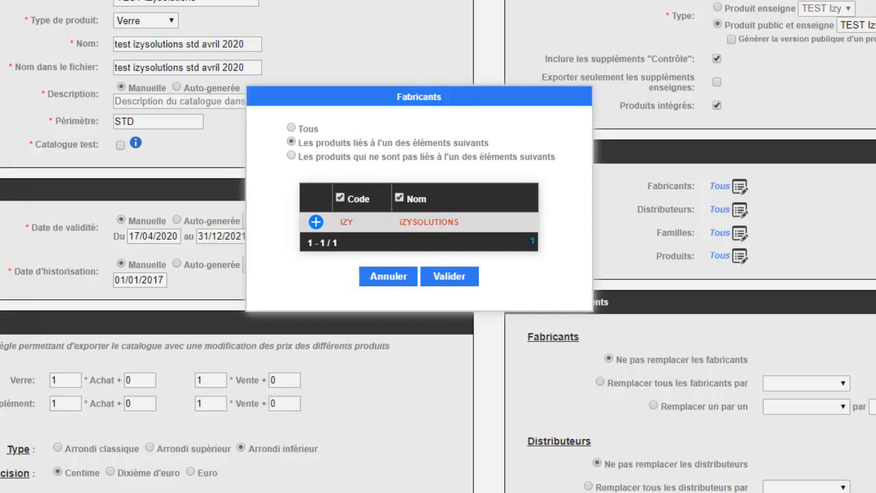
pyautogui.click(315, 222)
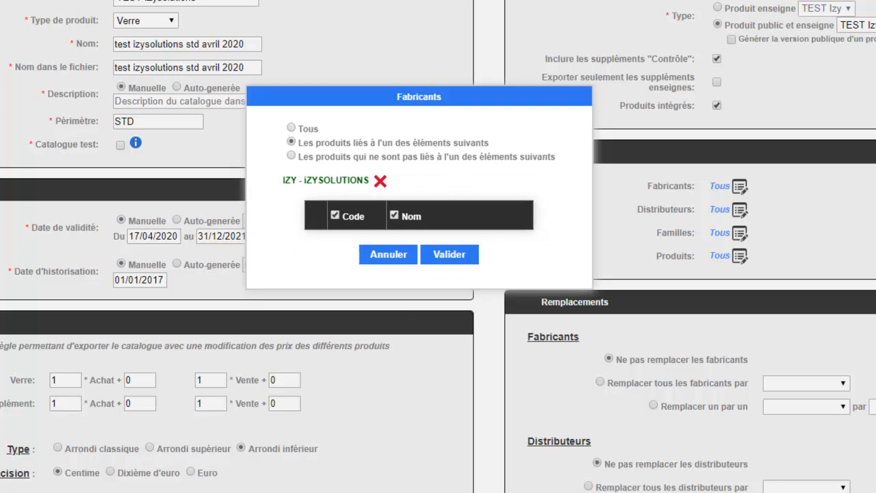
pyautogui.click(381, 182)
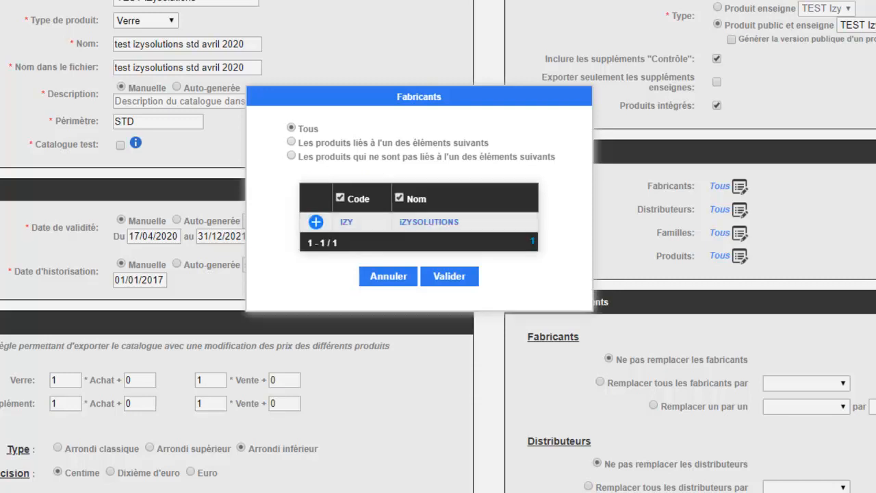
# Step: Try the Fabricants filter with products not linked to IZY - iZYSOLUTIONS, and cancel the filter change
pyautogui.click(292, 156)
pyautogui.click(316, 222)
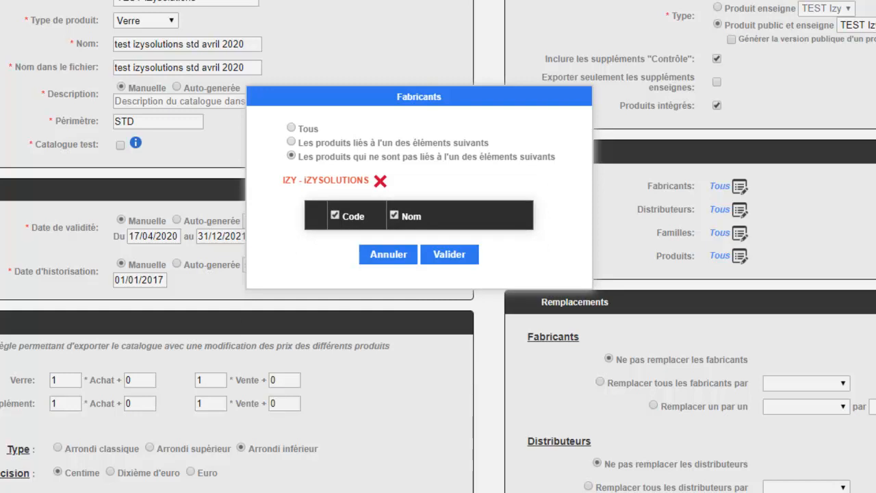
pyautogui.click(388, 254)
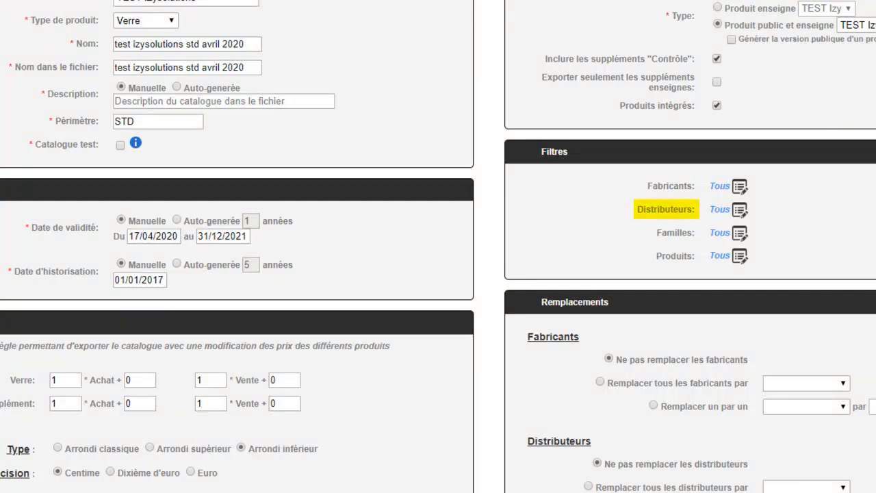
# Step: Examine the Distributeurs, Familles and Produits filter options, including the products of type Supplément, without applying any filter
pyautogui.click(740, 210)
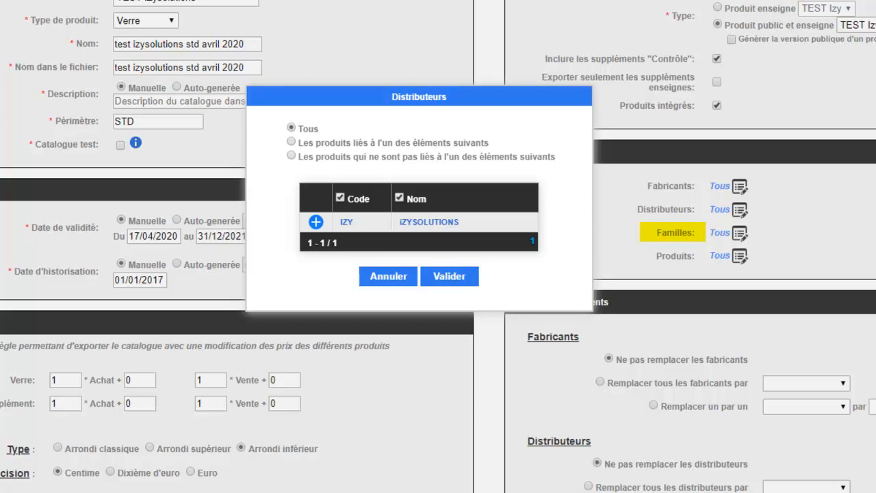
pyautogui.press('Escape')
pyautogui.click(741, 233)
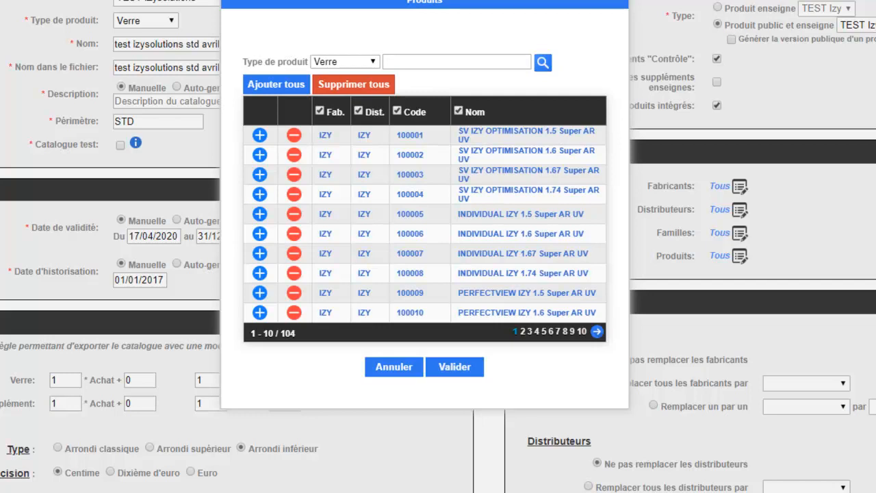
pyautogui.click(345, 62)
pyautogui.click(341, 87)
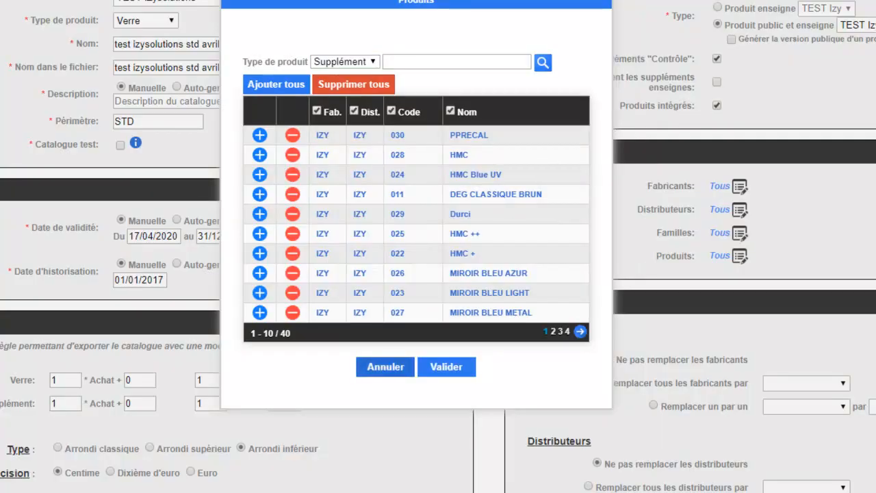
pyautogui.click(385, 367)
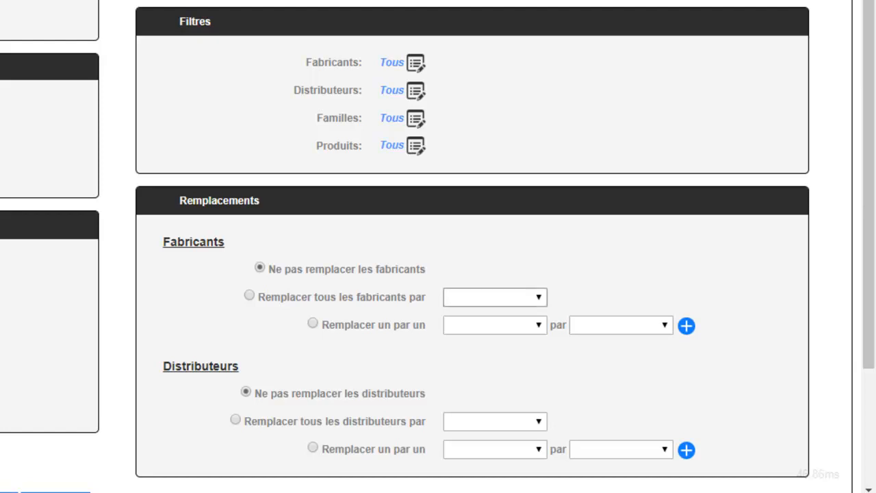
# Step: Choose IZY - iZYSOLUTIONS as the replacement for all manufacturers, and clear that choice again
pyautogui.click(495, 297)
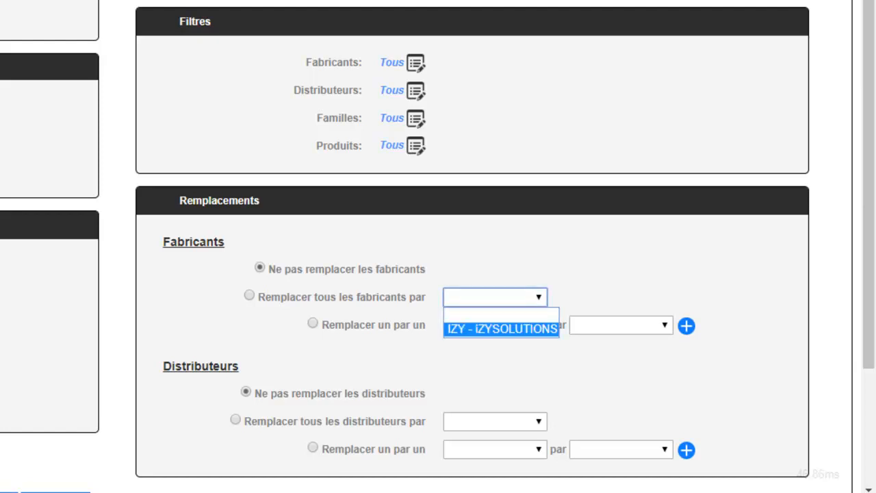
pyautogui.click(502, 329)
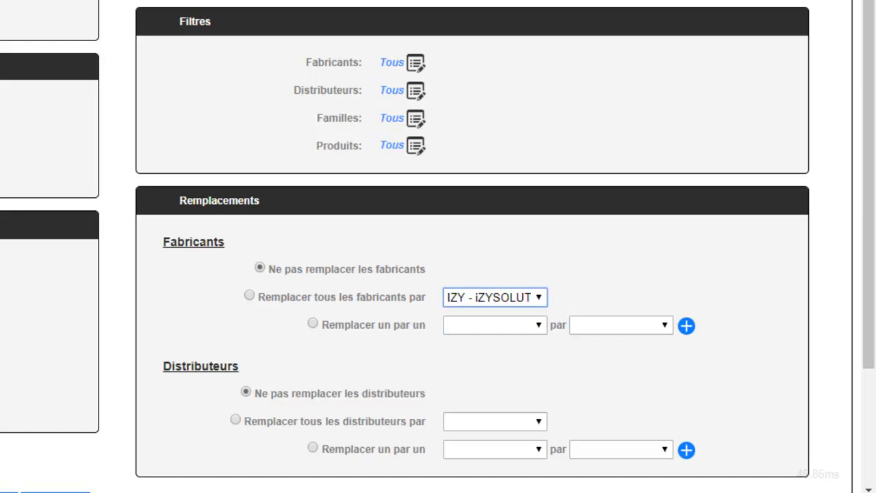
pyautogui.click(501, 298)
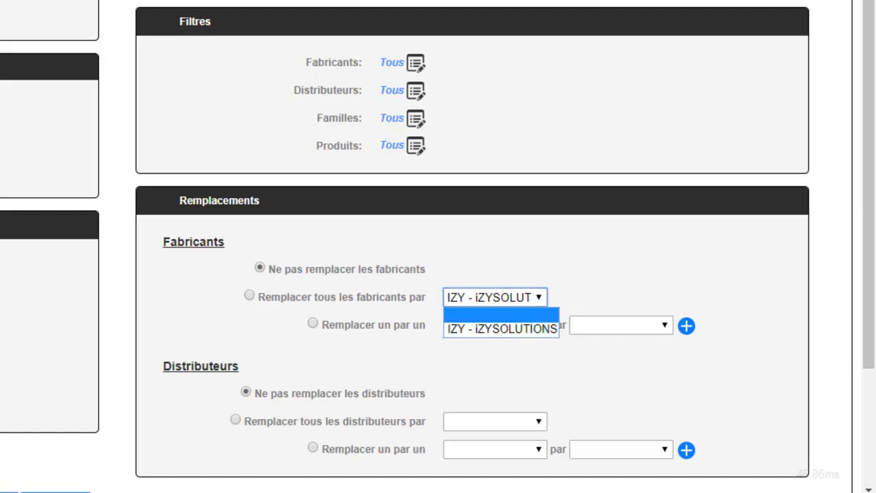
pyautogui.click(502, 315)
# Step: Choose IZY - iZYSOLUTIONS as both source and replacement in the one-by-one manufacturer replacement, and reset both choices to blank
pyautogui.click(502, 325)
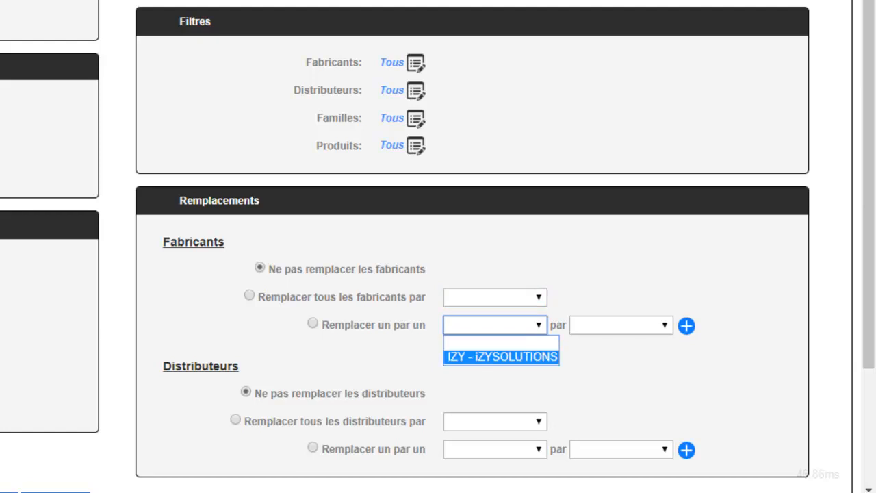
pyautogui.click(502, 357)
pyautogui.click(620, 325)
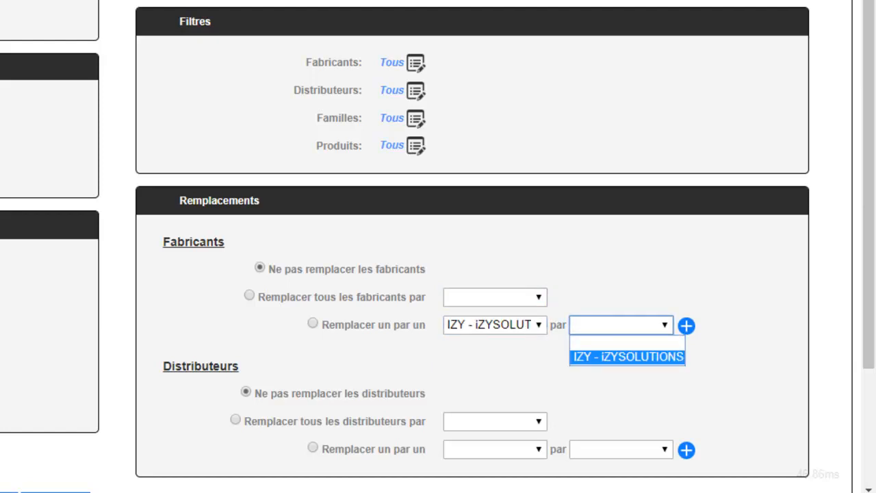
pyautogui.click(628, 357)
pyautogui.click(621, 325)
pyautogui.click(620, 342)
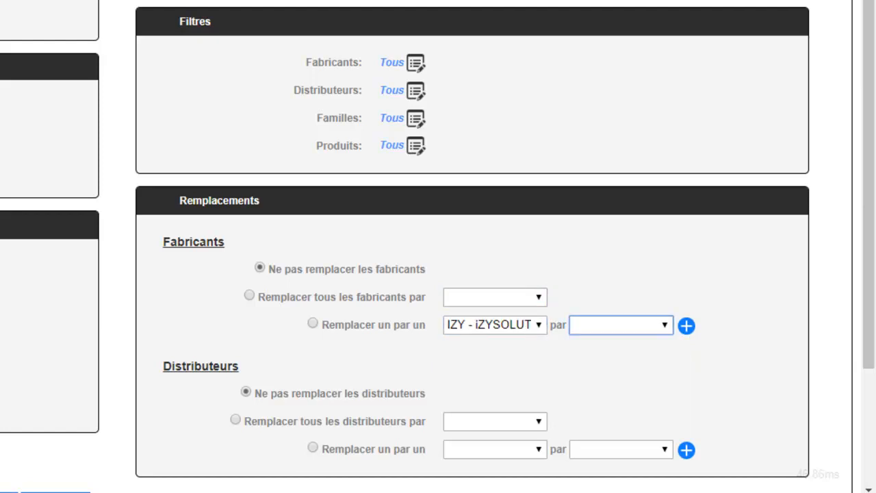
pyautogui.click(502, 325)
pyautogui.click(502, 342)
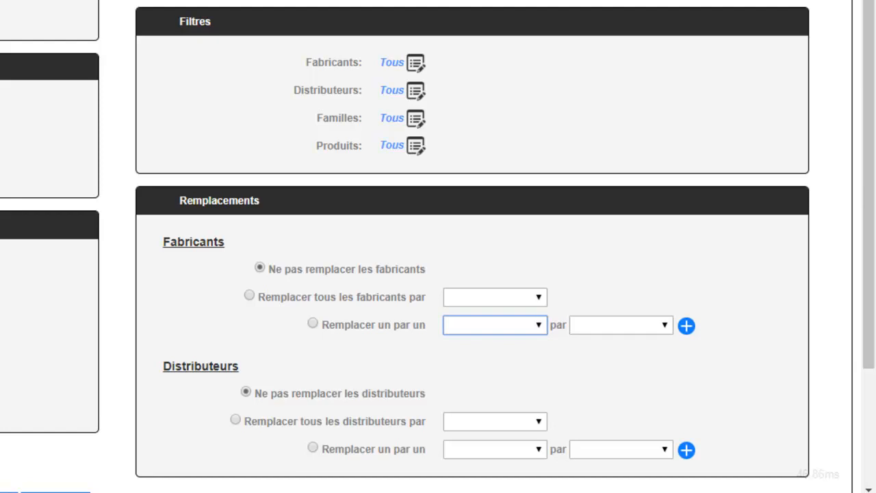